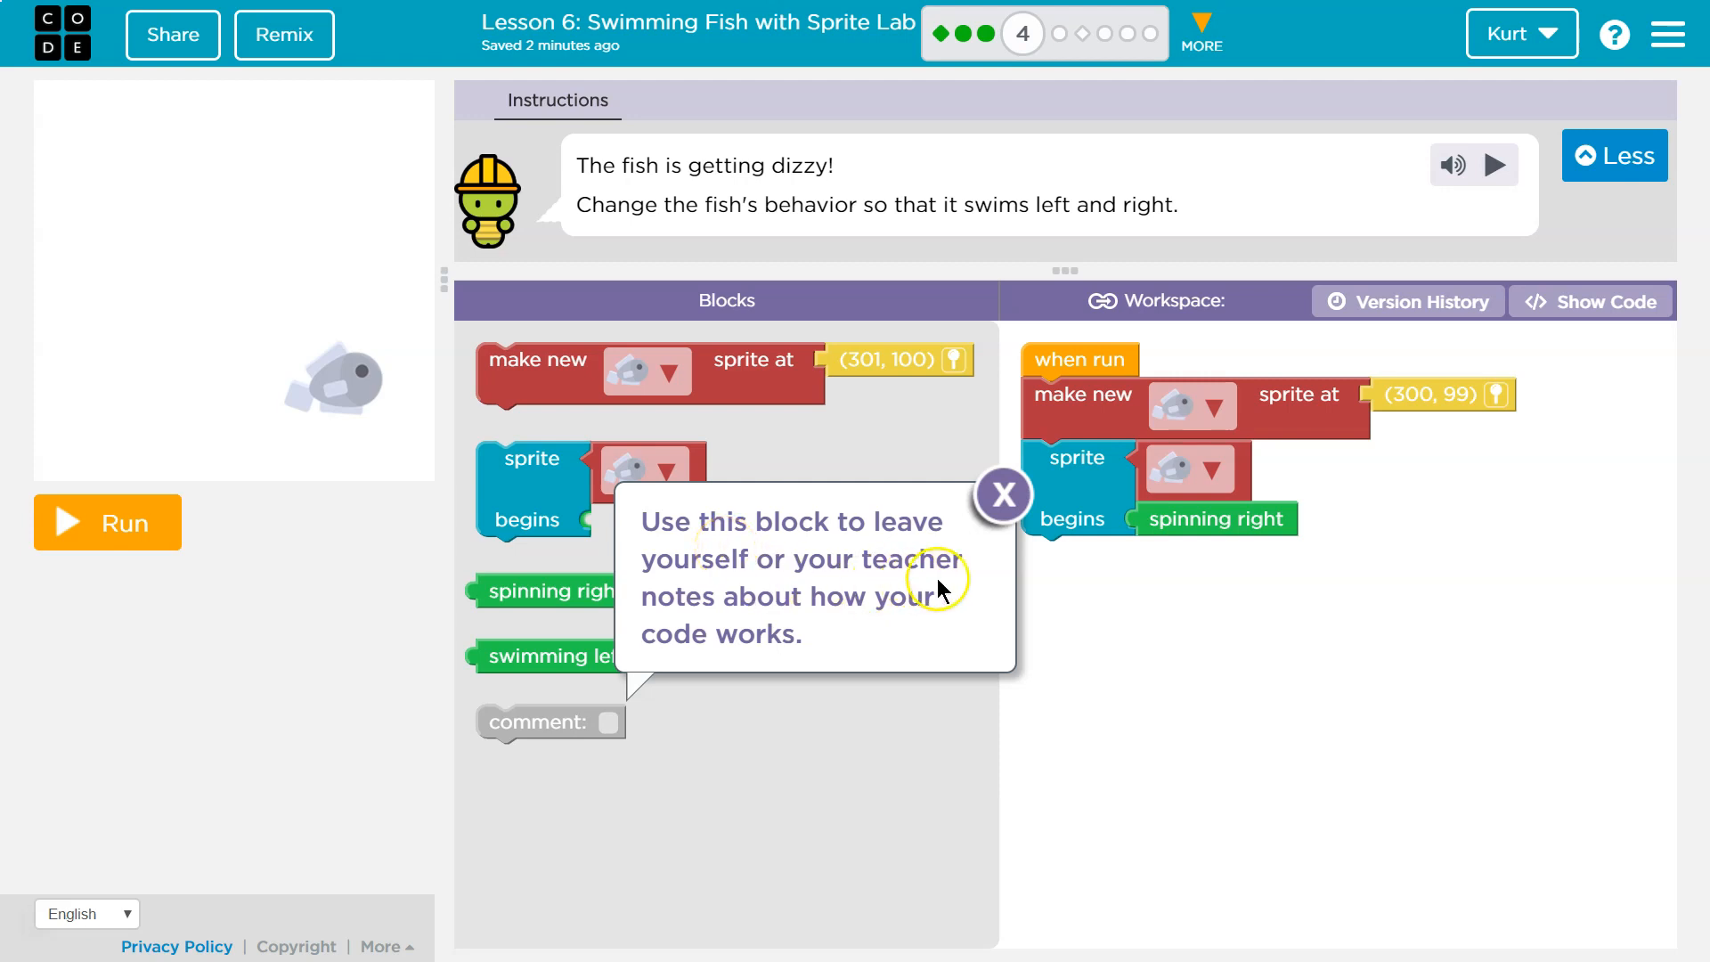
Add a comment block reading 'Coding is awesome' under the fish sprite's code.
{"action": "left_click", "coordinate": [1006, 496]}
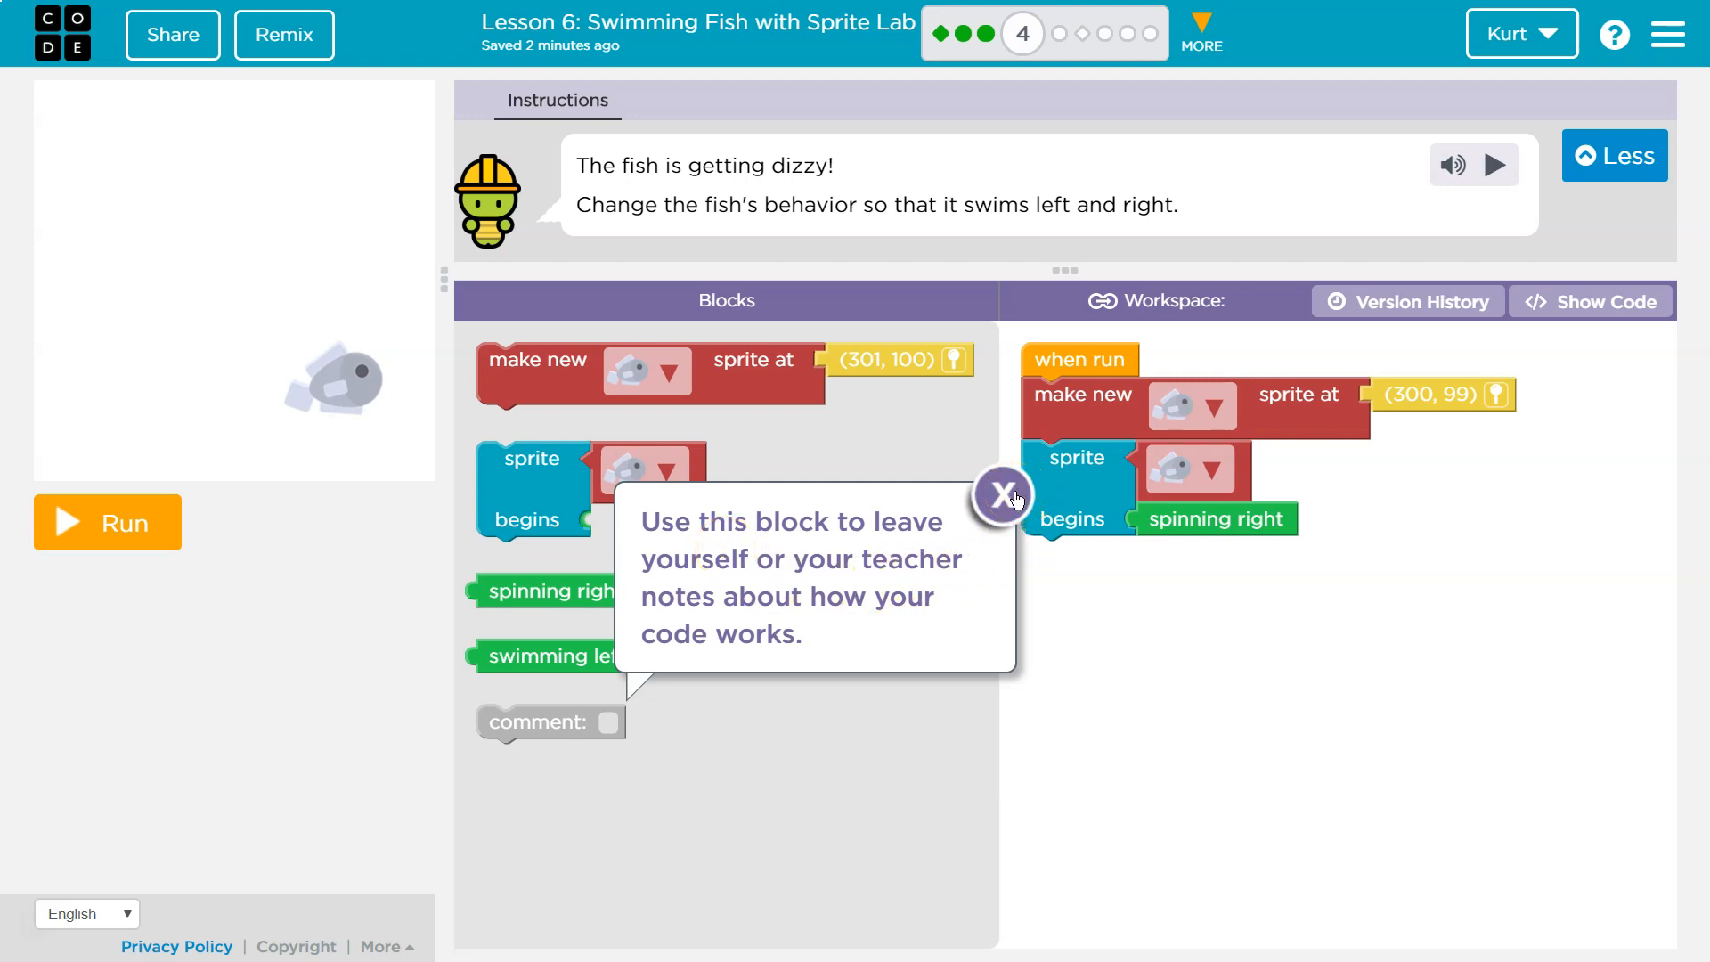
{"action": "mouse_move", "coordinate": [547, 722]}
{"action": "left_mouse_down"}
{"action": "mouse_move", "coordinate": [821, 675]}
{"action": "mouse_move", "coordinate": [1140, 552]}
{"action": "left_mouse_up"}
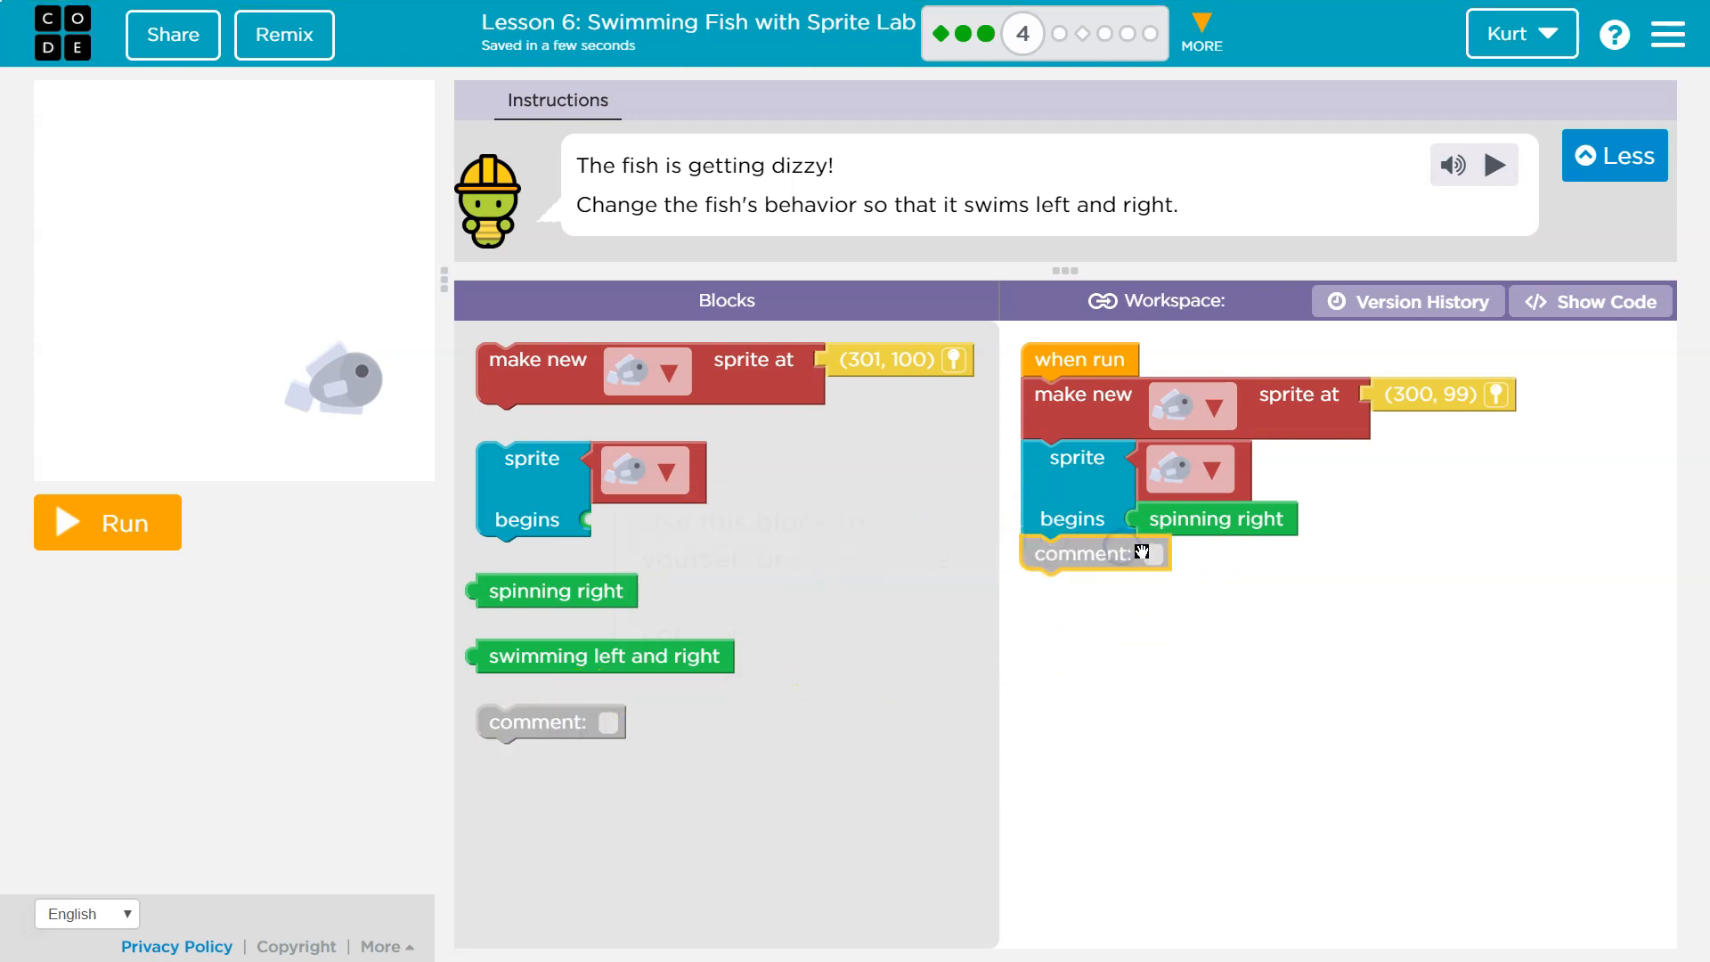
{"action": "left_click", "coordinate": [1146, 553]}
{"action": "type", "text": "Coding is "}
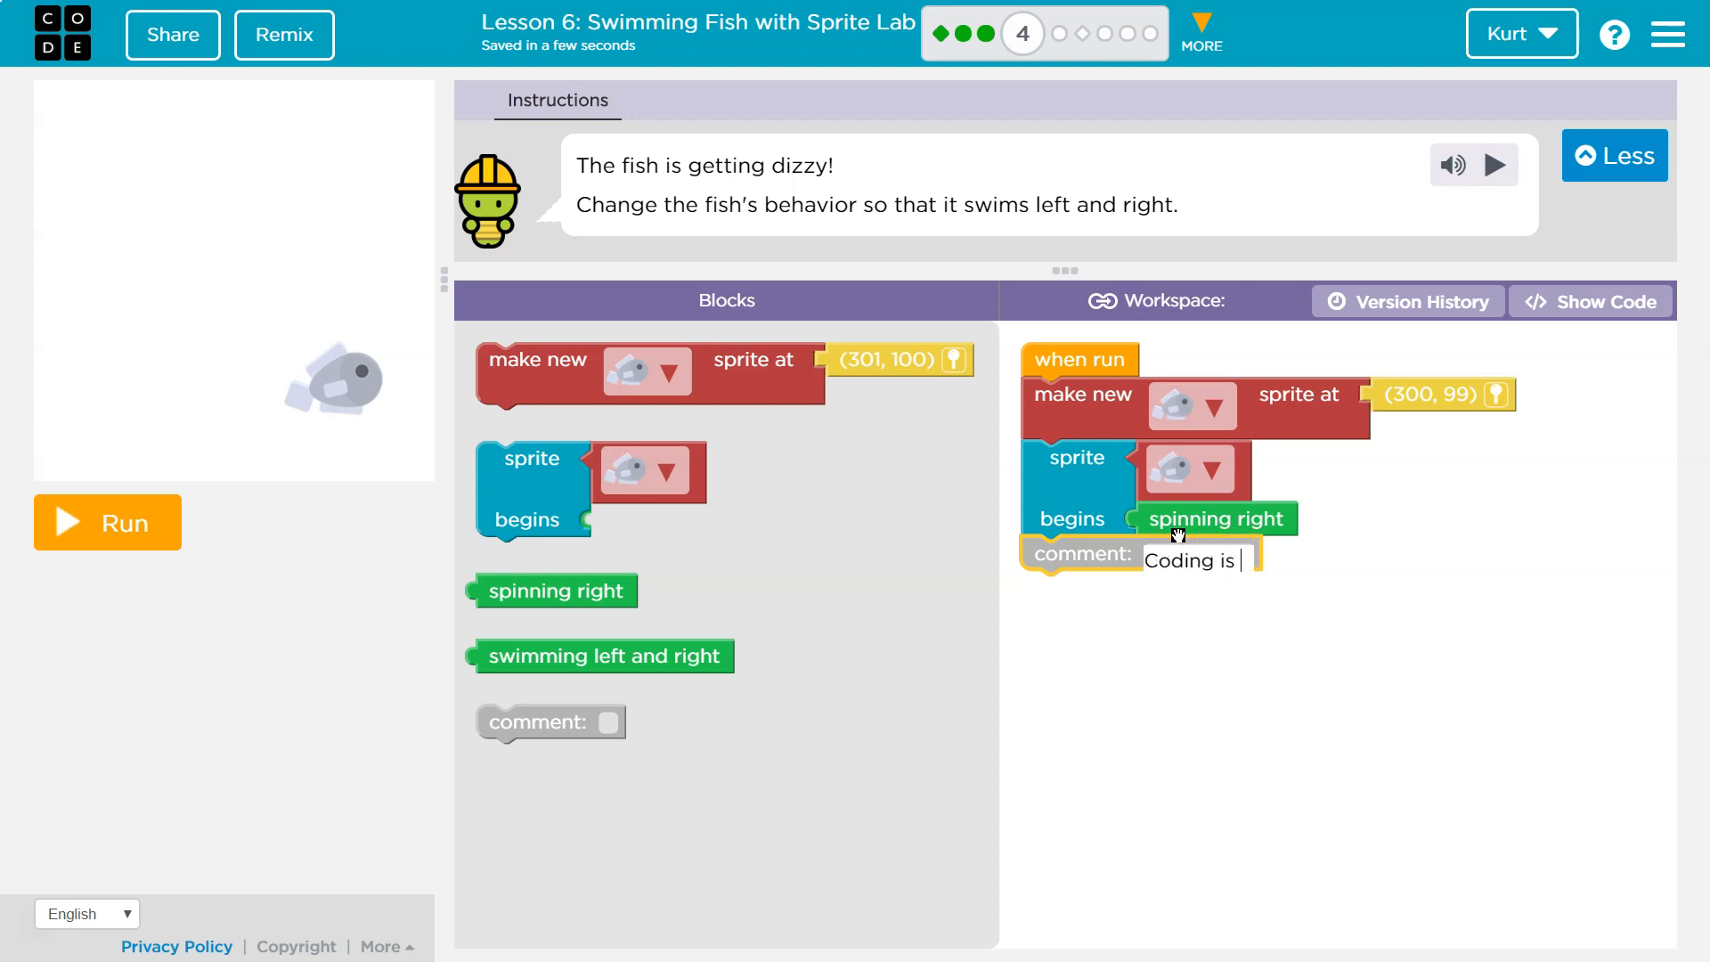
{"action": "type", "text": "awesome"}
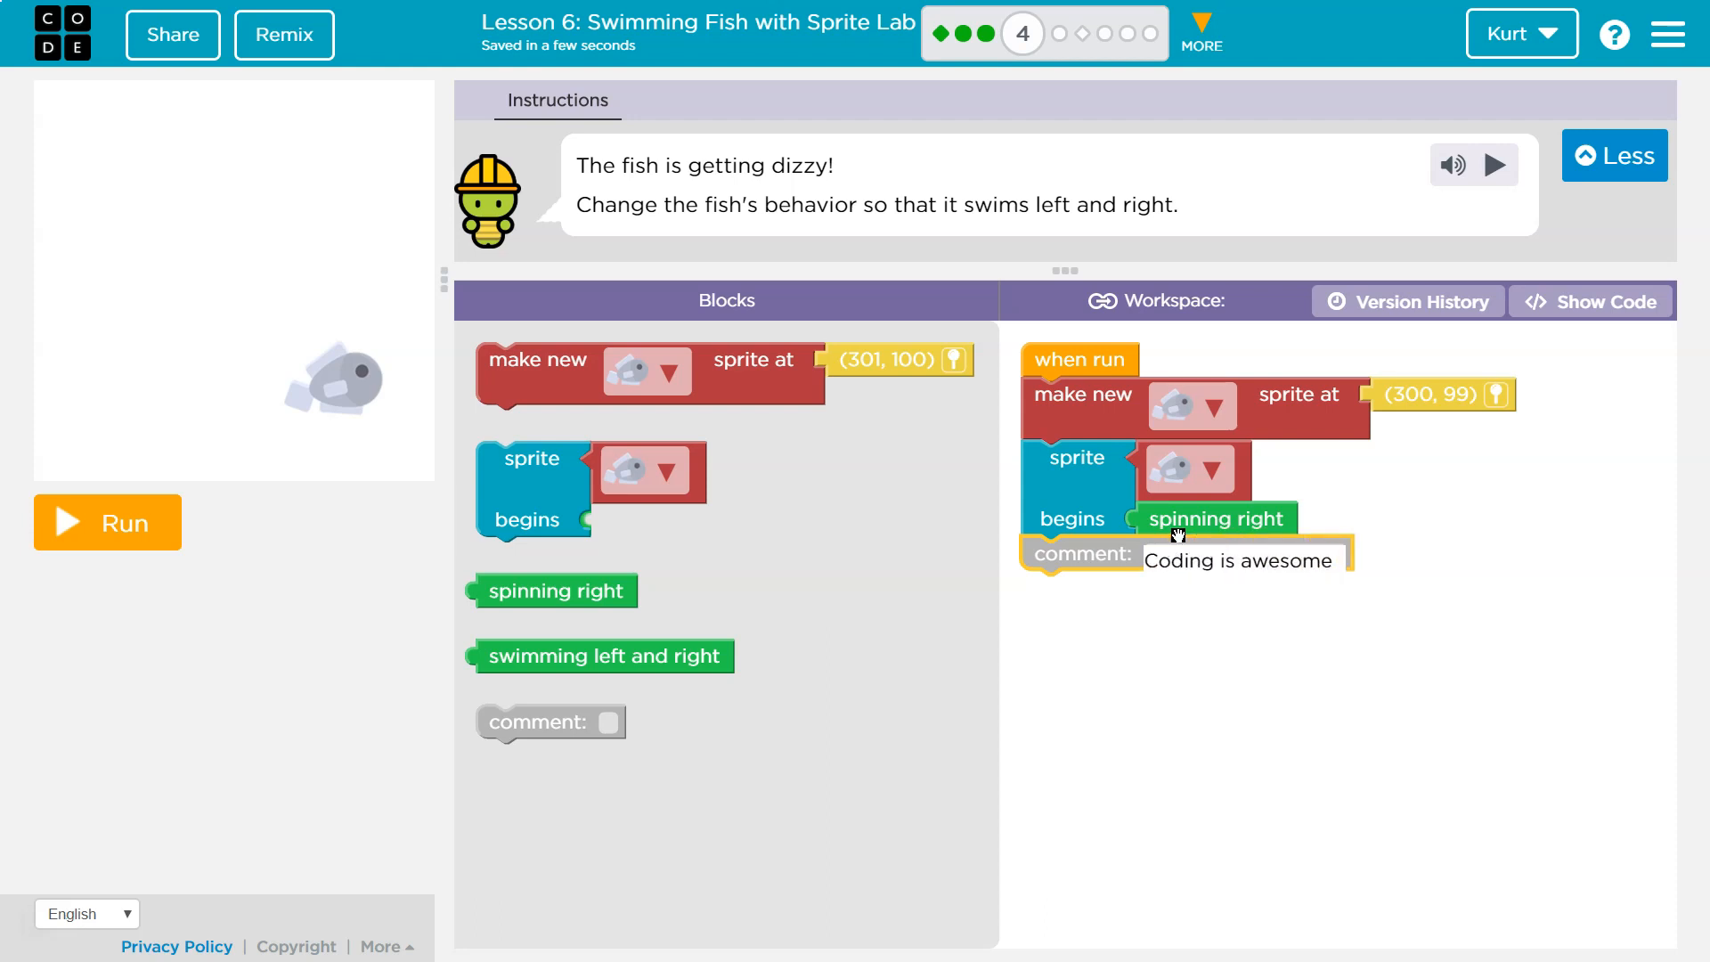
{"action": "left_click", "coordinate": [1243, 596]}
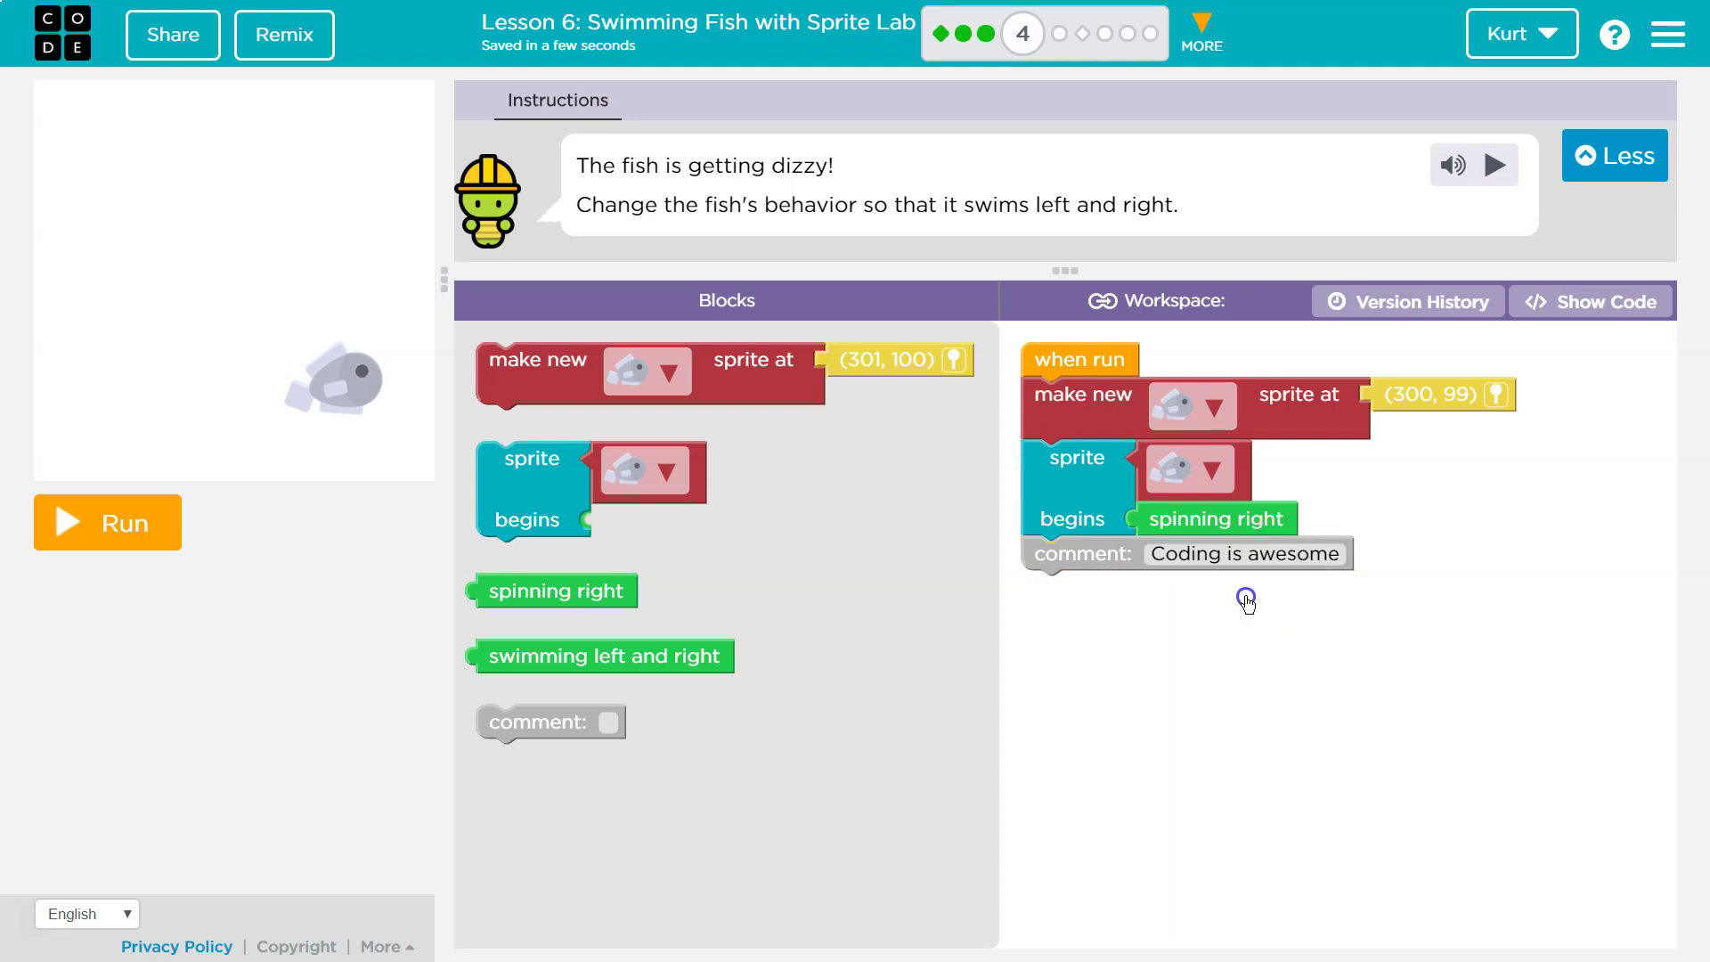
Swap the fish's 'spinning right' behavior for 'swimming left and right'.
{"action": "left_click", "coordinate": [1100, 553]}
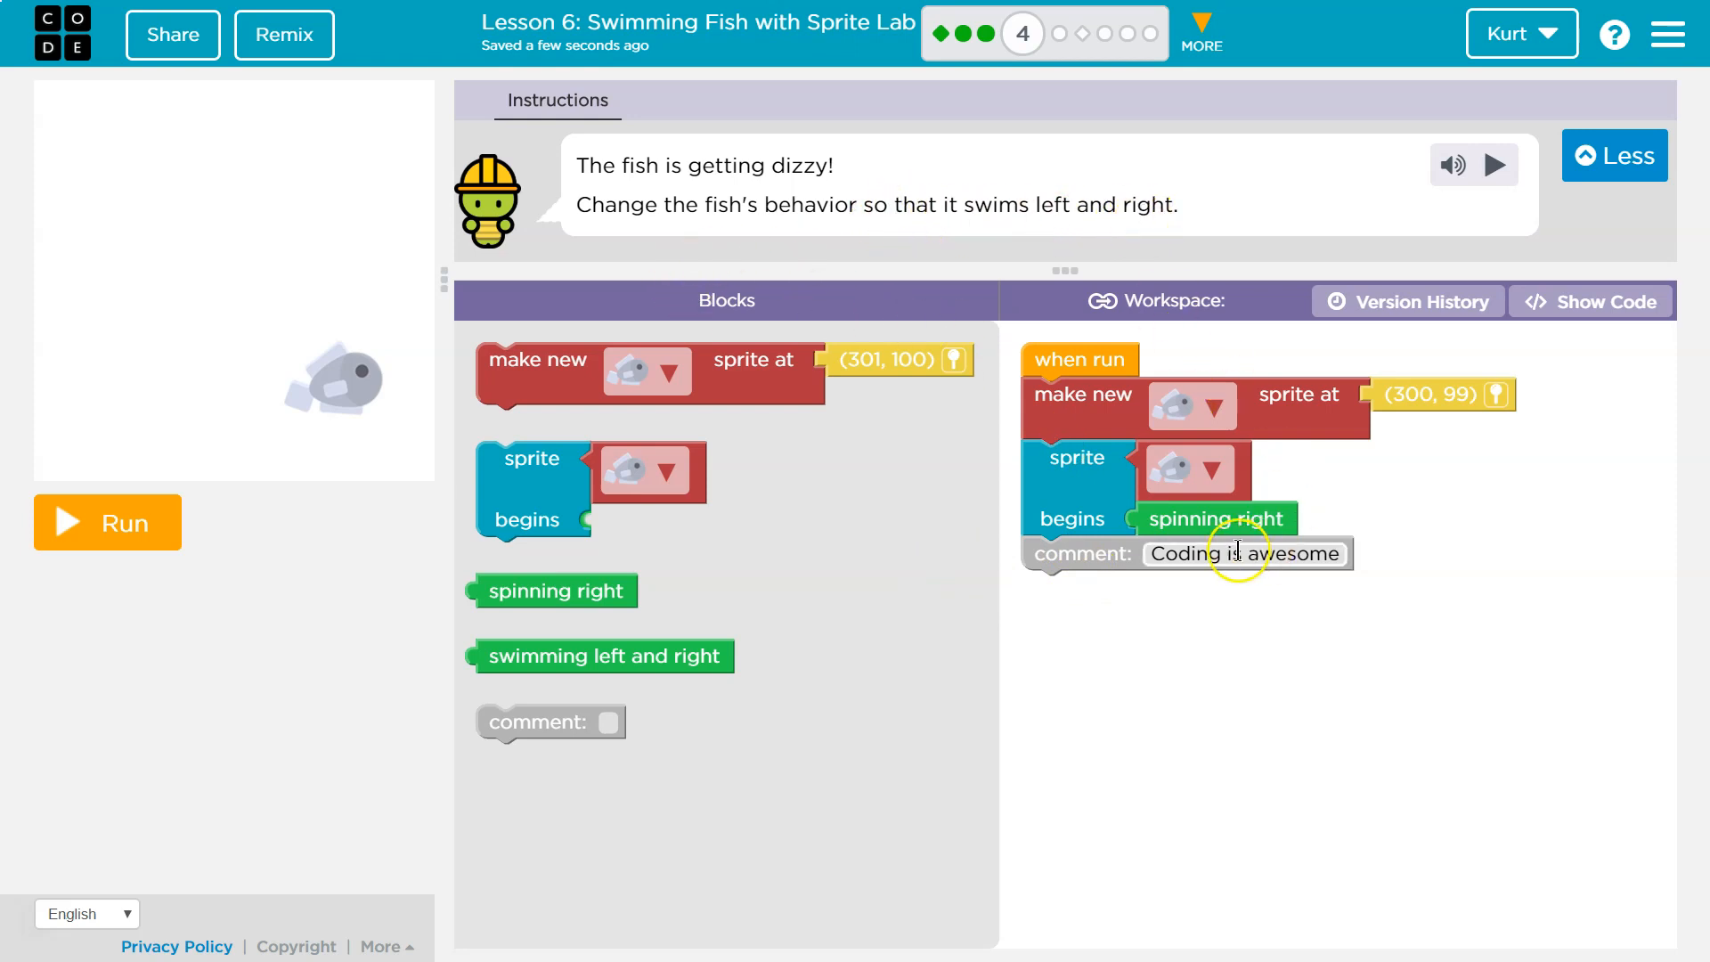
{"action": "left_click_drag", "start_coordinate": [1226, 524], "coordinate": [755, 589]}
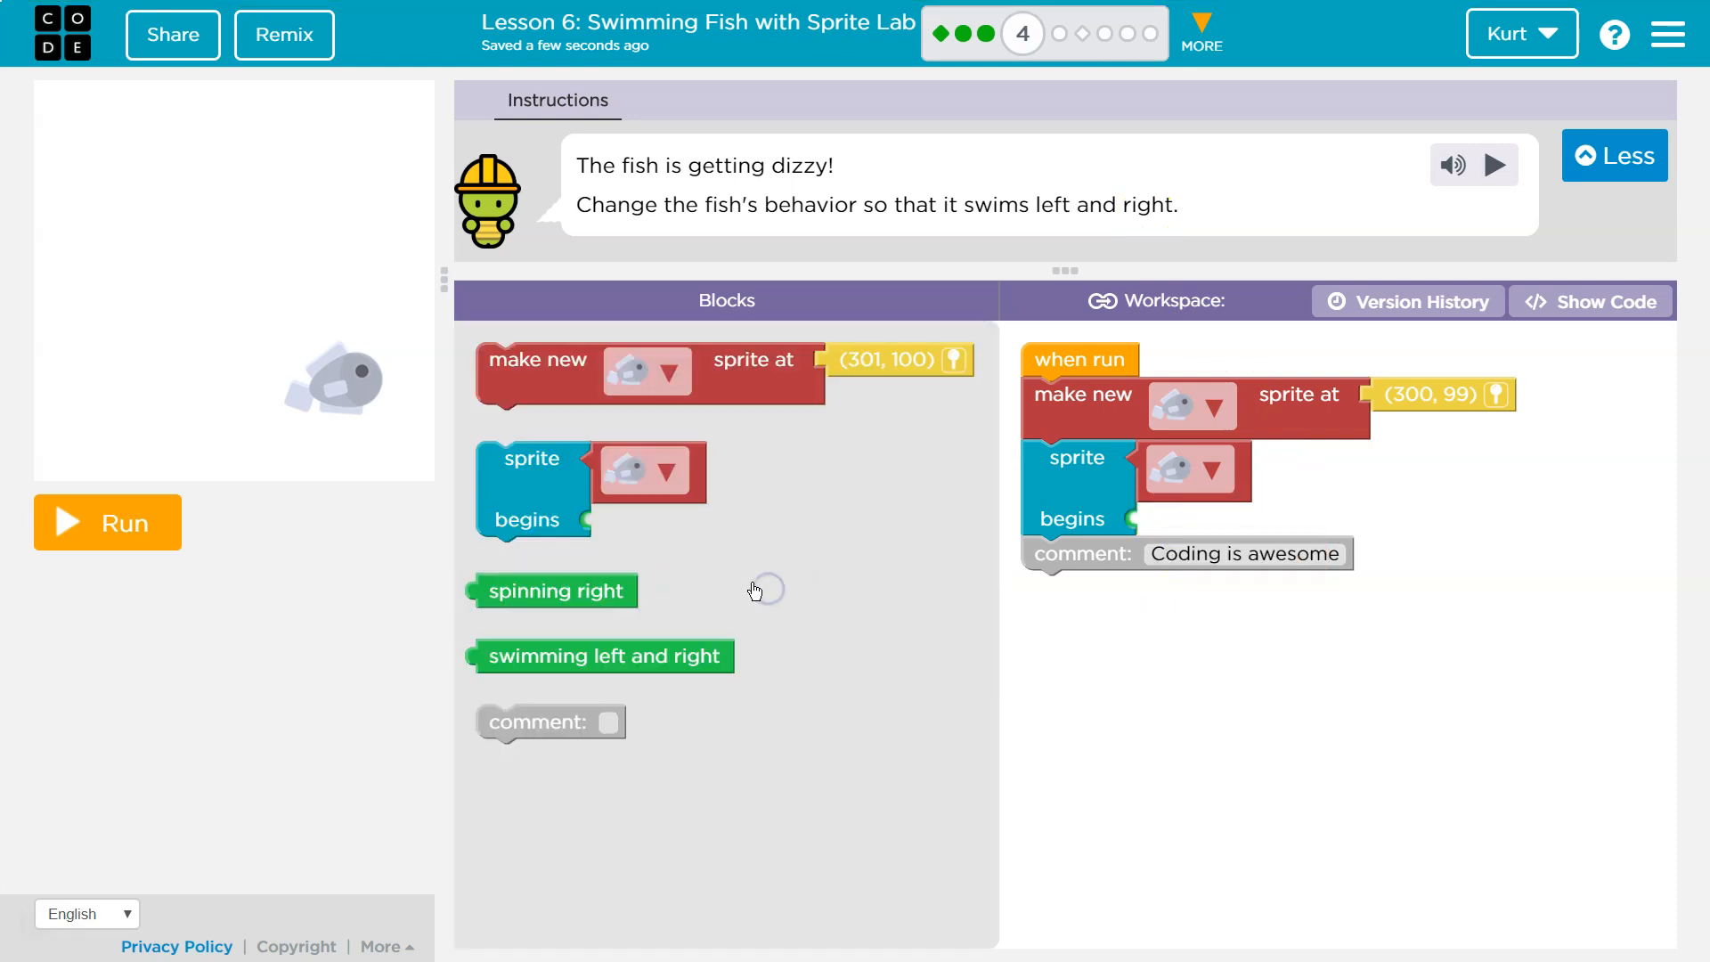
{"action": "mouse_move", "coordinate": [541, 657]}
{"action": "left_mouse_down"}
{"action": "mouse_move", "coordinate": [964, 606]}
{"action": "mouse_move", "coordinate": [1189, 518]}
{"action": "left_mouse_up"}
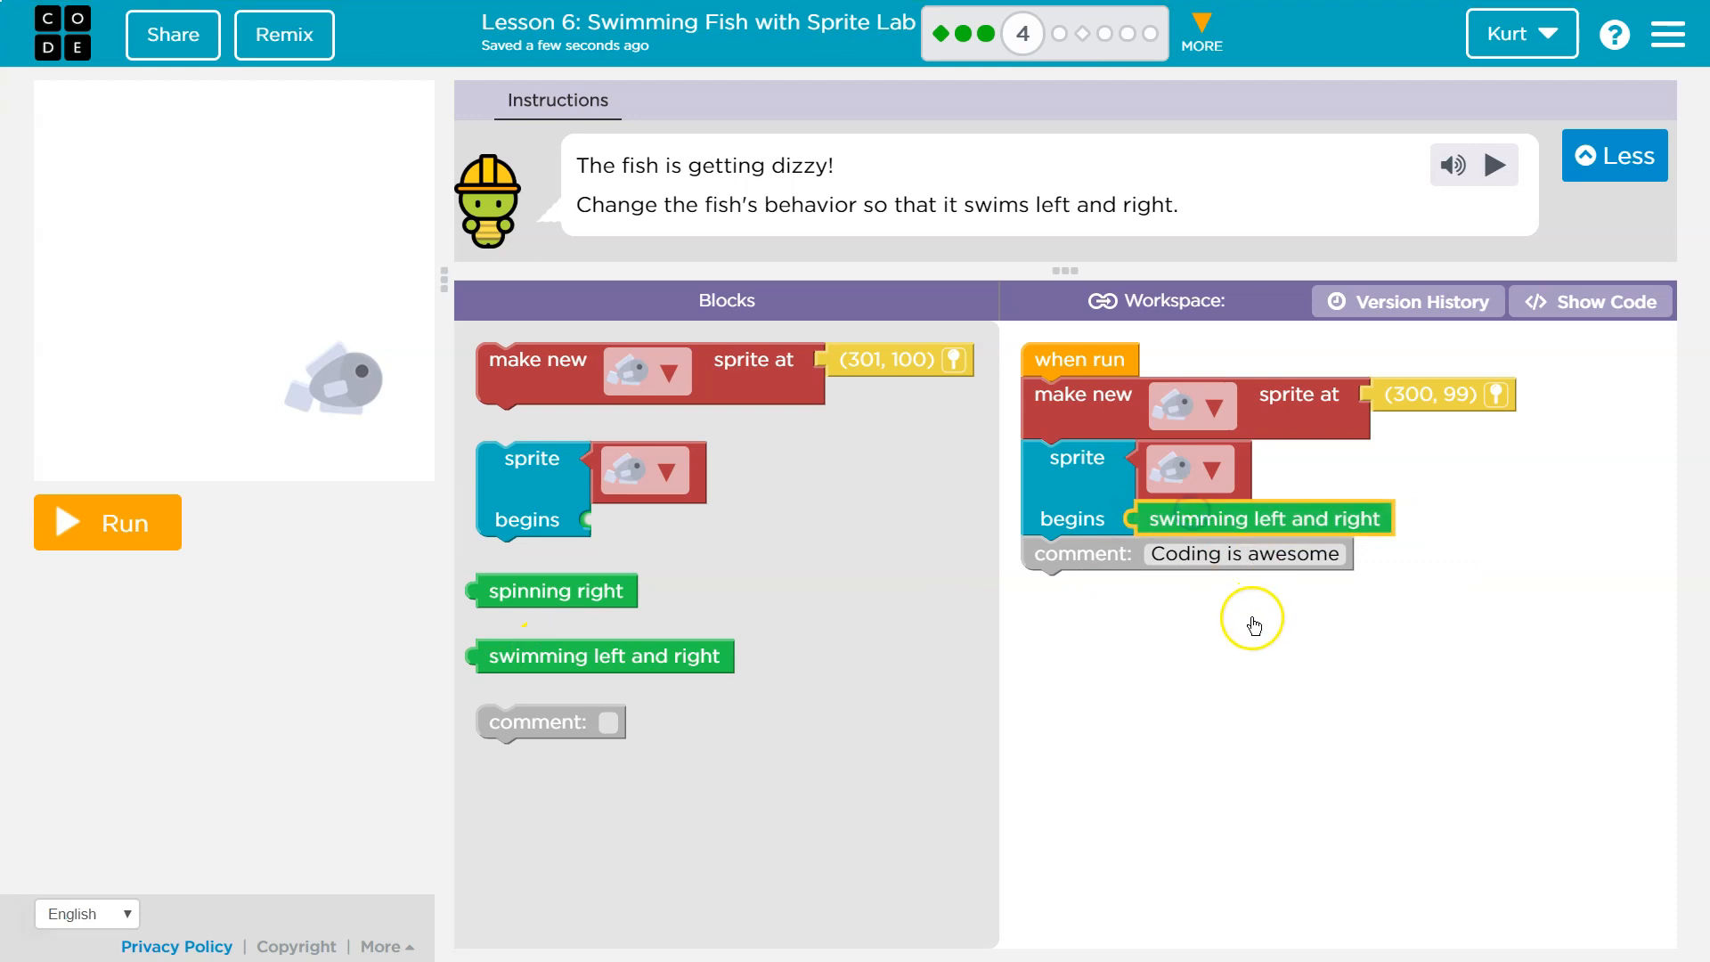
Run the program so the fish swims across the stage, completing Puzzle 4.
{"action": "left_click", "coordinate": [108, 521]}
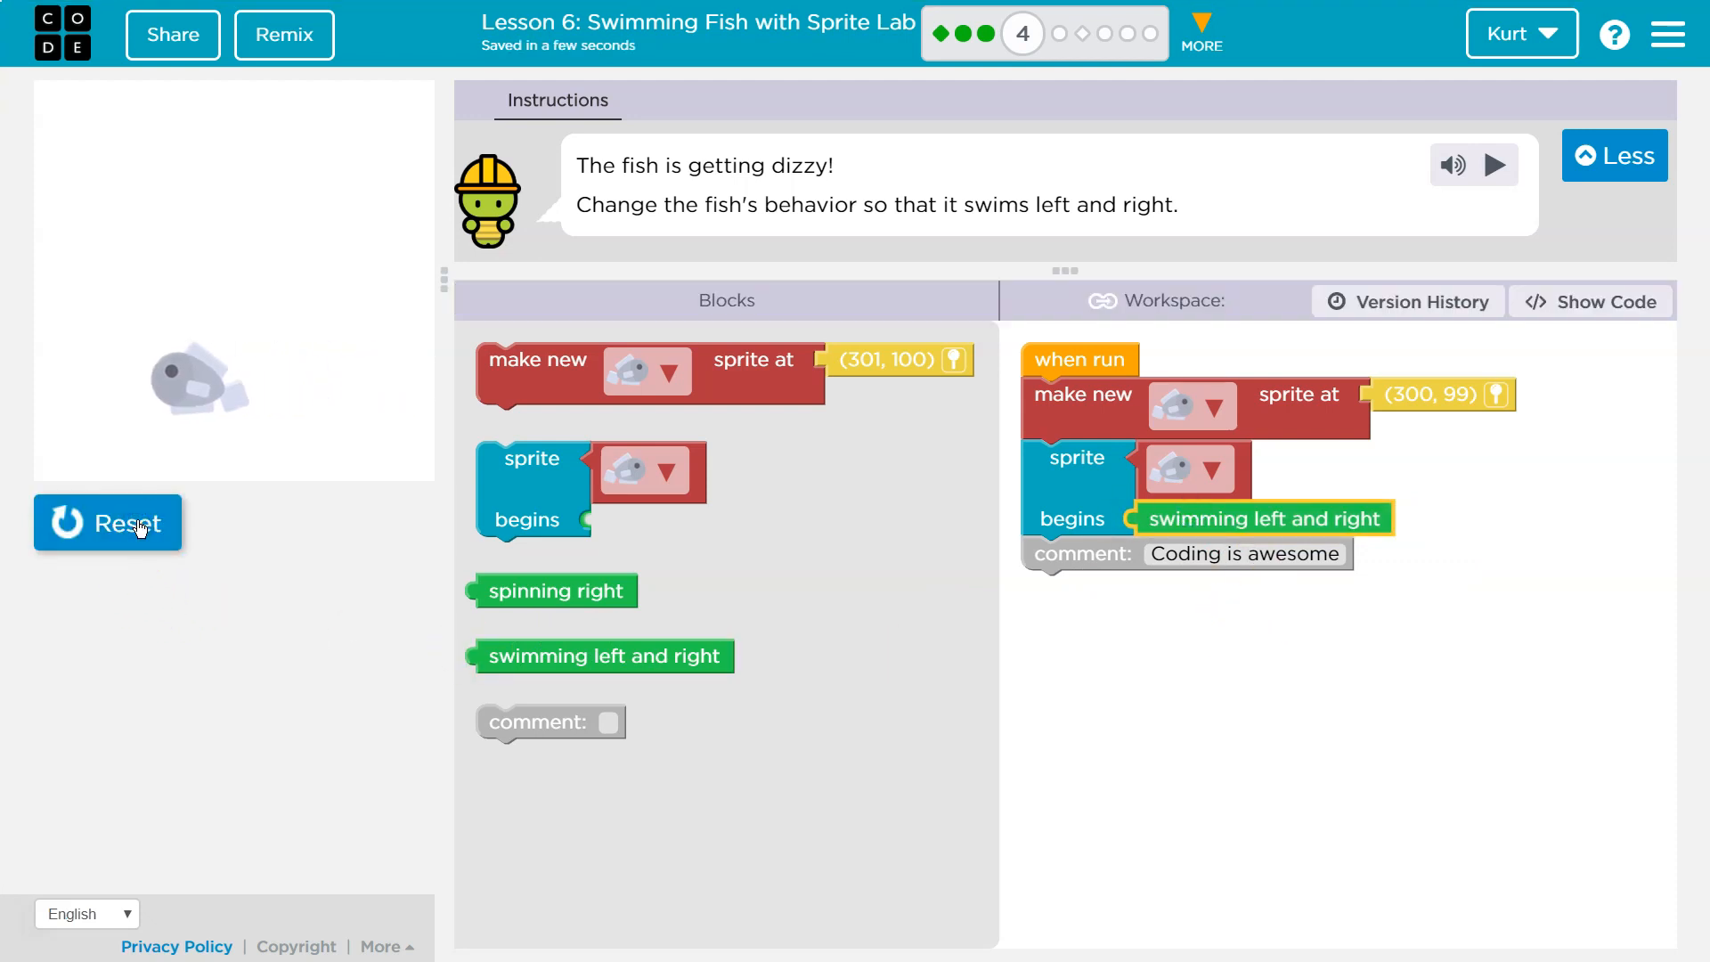